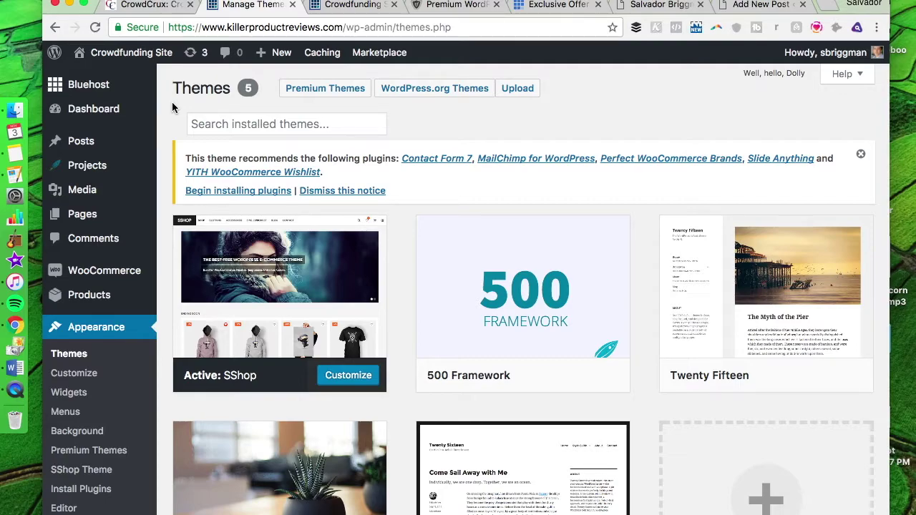
Review the installed themes and browse the featured themes in the WordPress.org theme directory
{"action": "scroll", "coordinate": [172, 107], "scroll_direction": "down", "scroll_amount": 5}
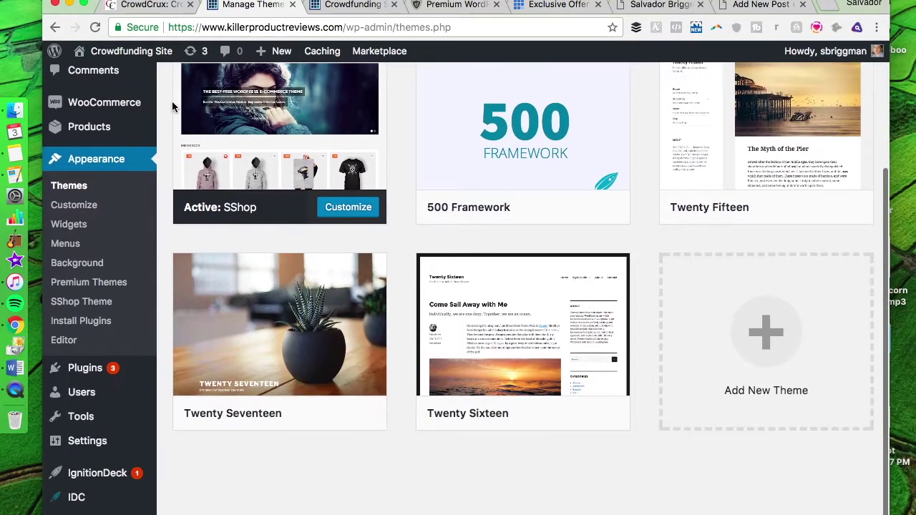
{"action": "scroll", "coordinate": [171, 106], "scroll_direction": "up", "scroll_amount": 5}
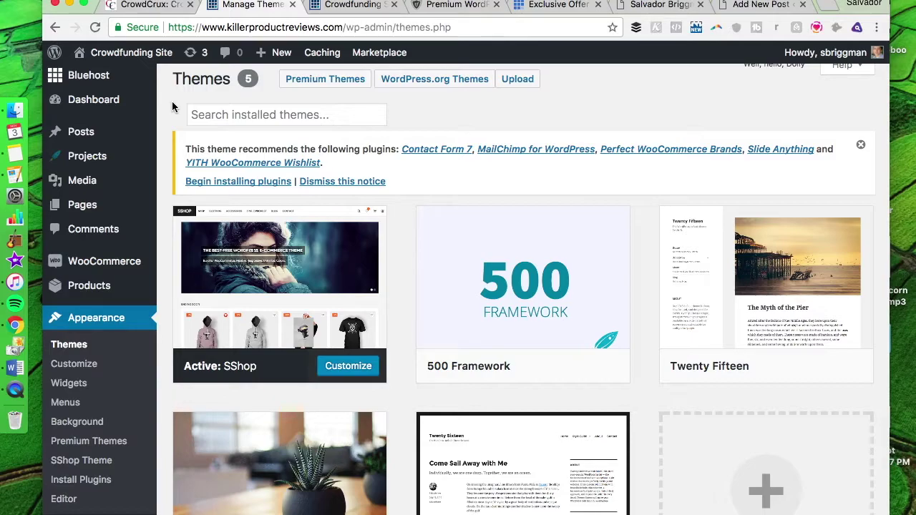
{"action": "left_click", "coordinate": [412, 81]}
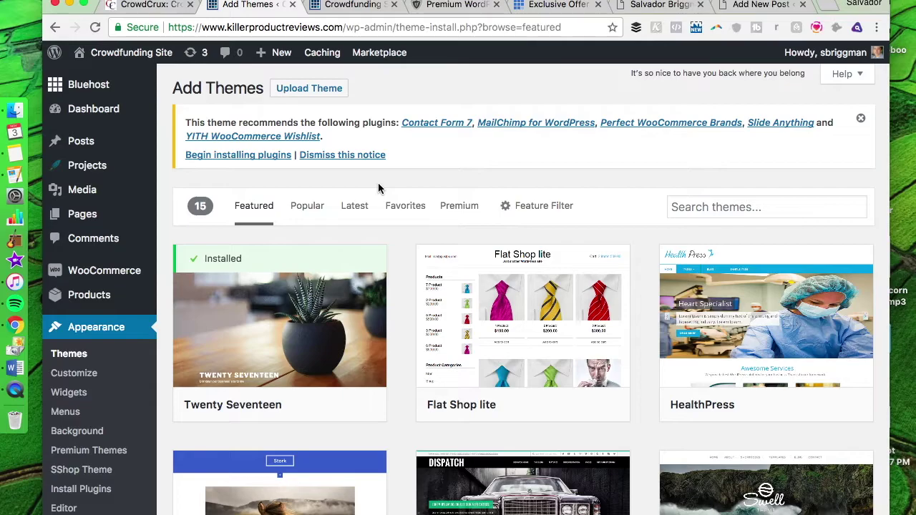
{"action": "scroll", "coordinate": [379, 189], "scroll_direction": "down", "scroll_amount": 5}
{"action": "scroll", "coordinate": [380, 189], "scroll_direction": "down", "scroll_amount": 15}
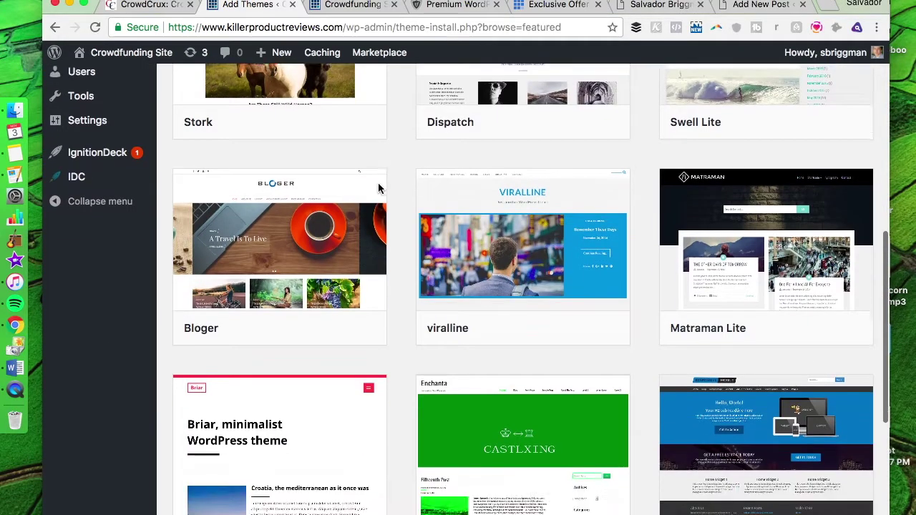
{"action": "scroll", "coordinate": [378, 188], "scroll_direction": "up", "scroll_amount": 20}
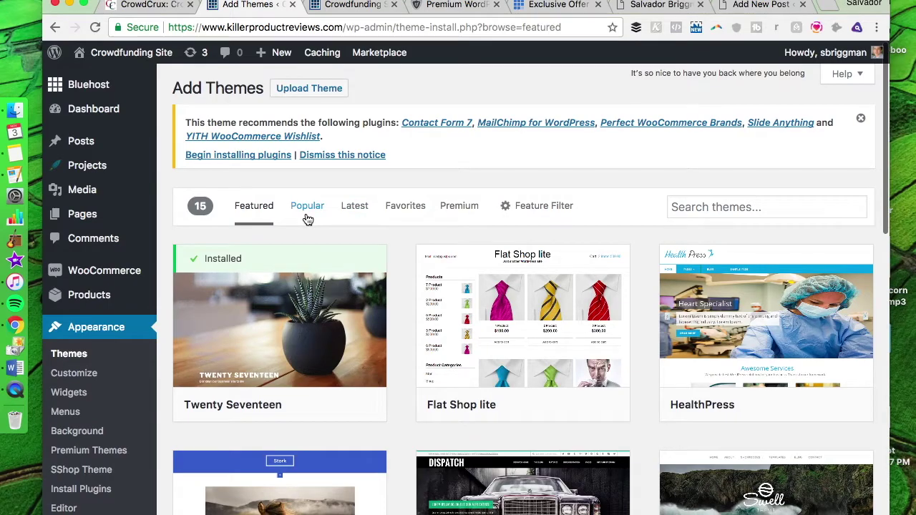
Show the popular WordPress.org themes and browse through their designs, including ColorMag
{"action": "left_click", "coordinate": [307, 207]}
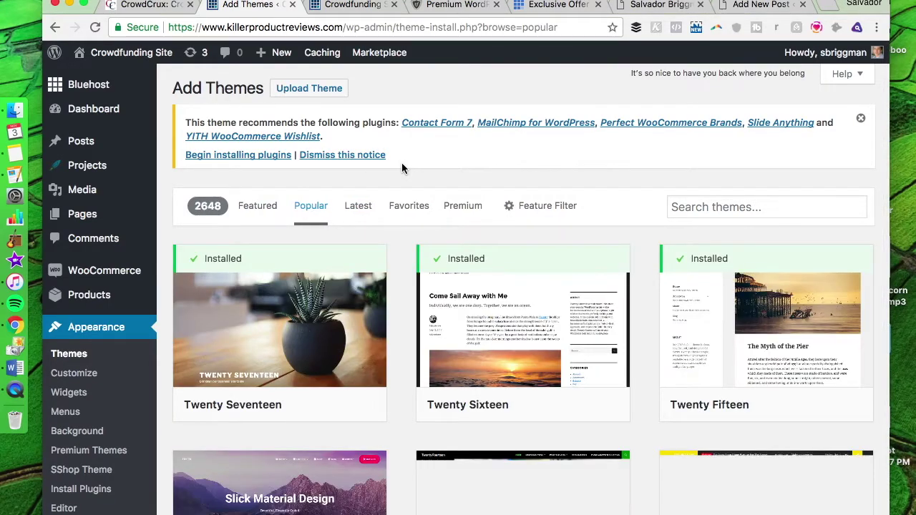
{"action": "scroll", "coordinate": [402, 167], "scroll_direction": "down", "scroll_amount": 5}
{"action": "mouse_move", "coordinate": [658, 196]}
{"action": "scroll", "coordinate": [584, 317], "scroll_direction": "down", "scroll_amount": 3}
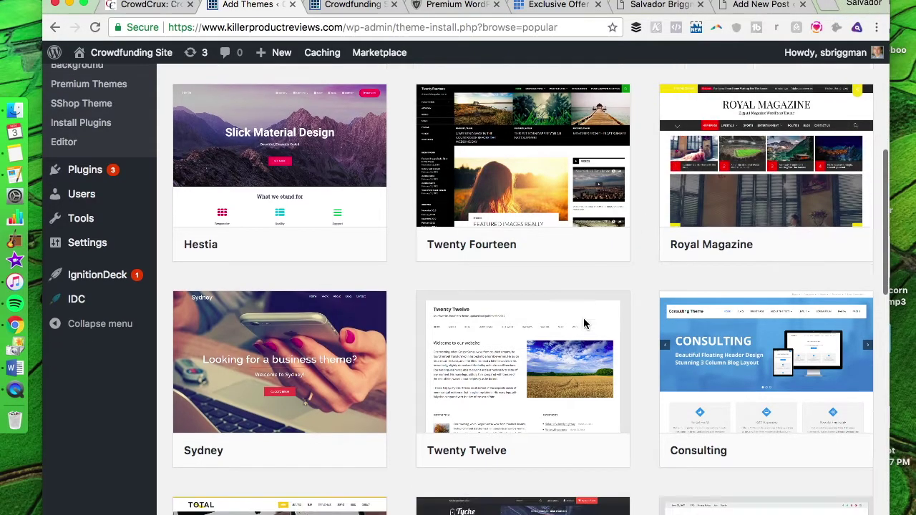
{"action": "scroll", "coordinate": [558, 335], "scroll_direction": "down", "scroll_amount": 5}
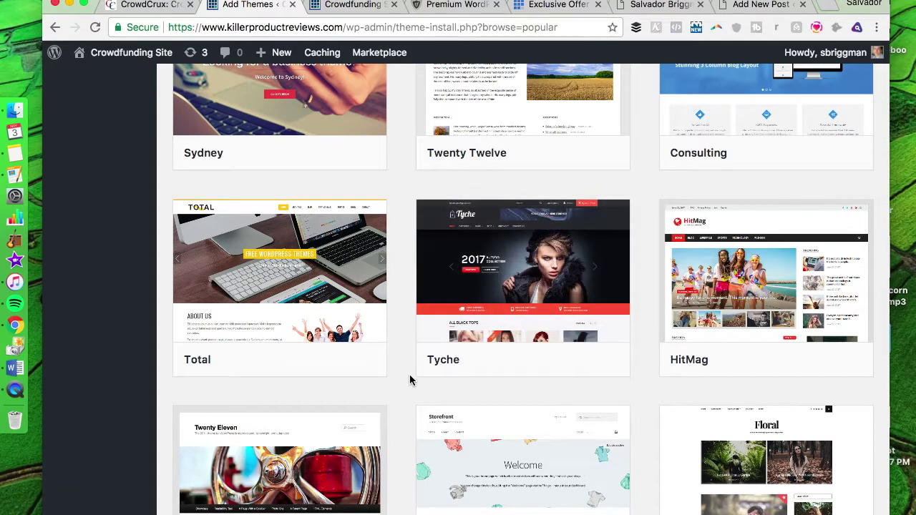
{"action": "scroll", "coordinate": [409, 379], "scroll_direction": "down", "scroll_amount": 10}
{"action": "scroll", "coordinate": [410, 379], "scroll_direction": "down", "scroll_amount": 2}
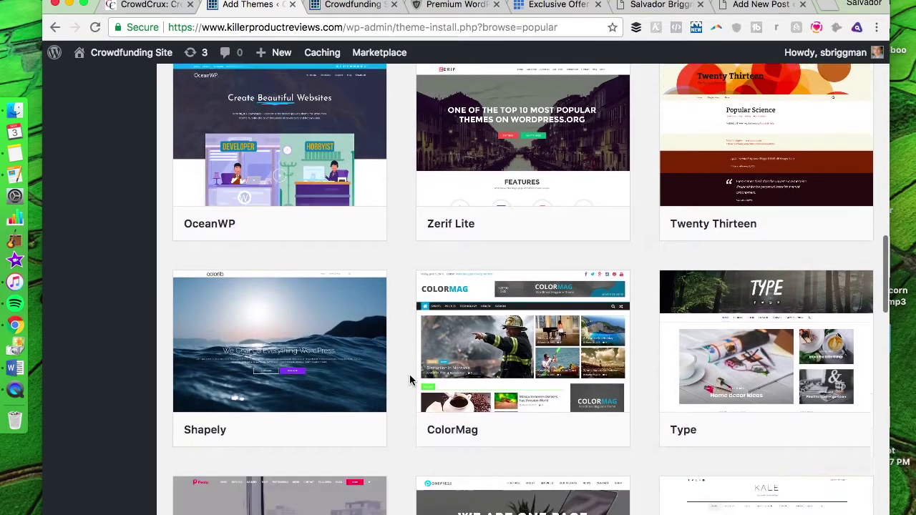
{"action": "scroll", "coordinate": [410, 380], "scroll_direction": "down", "scroll_amount": 1}
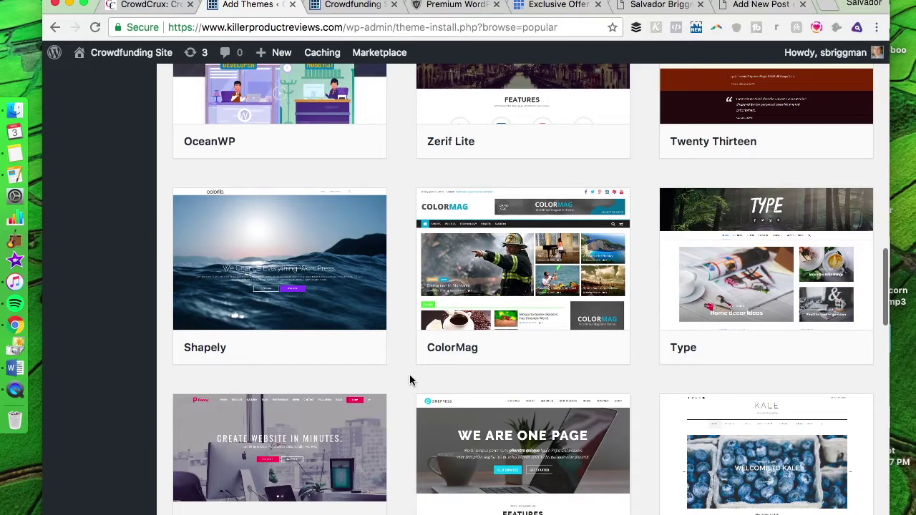
{"action": "scroll", "coordinate": [410, 379], "scroll_direction": "down", "scroll_amount": 4}
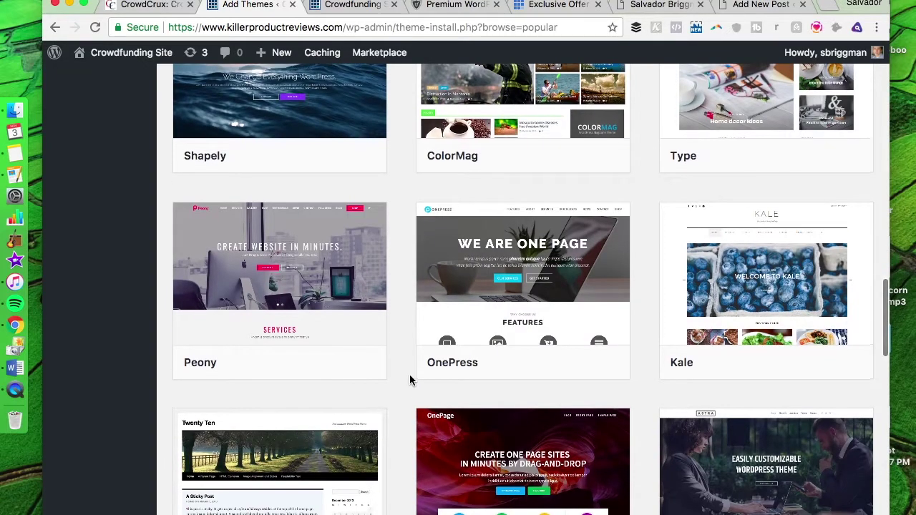
{"action": "scroll", "coordinate": [410, 379], "scroll_direction": "up", "scroll_amount": 3}
{"action": "mouse_move", "coordinate": [545, 171]}
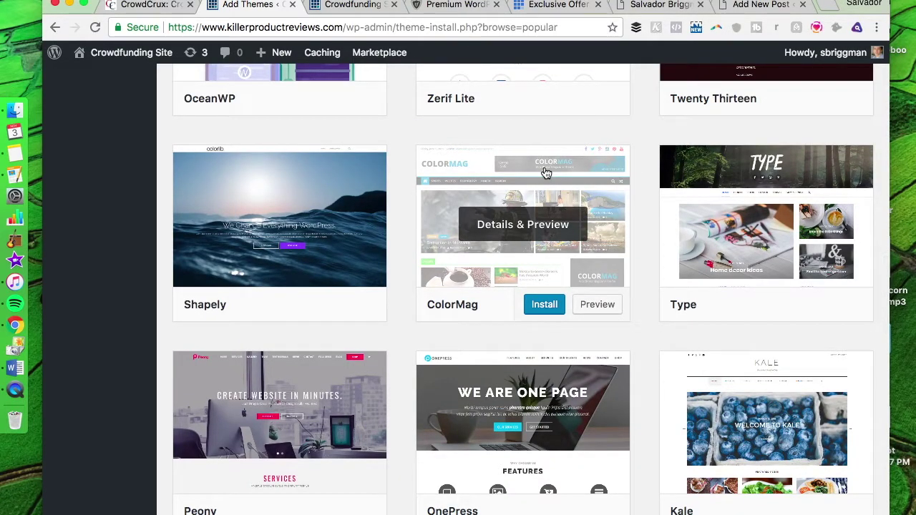
{"action": "scroll", "coordinate": [395, 212], "scroll_direction": "down", "scroll_amount": 8}
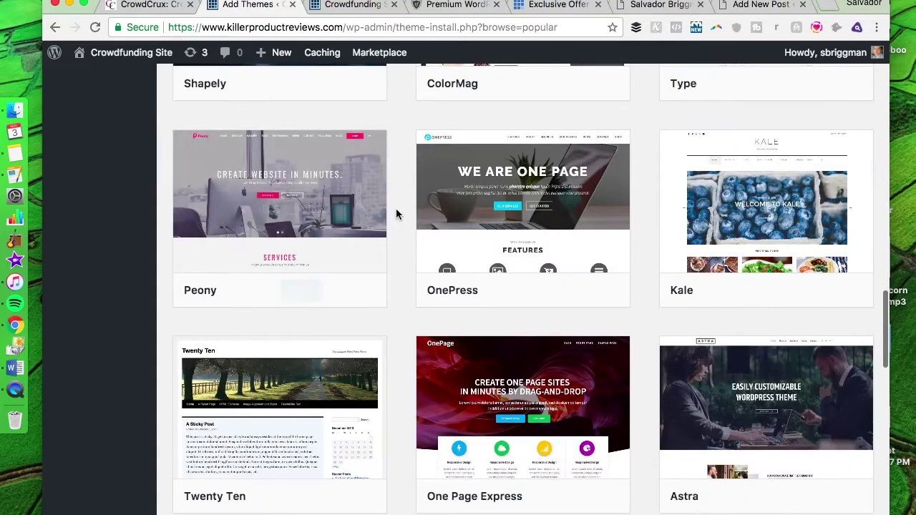
{"action": "scroll", "coordinate": [396, 213], "scroll_direction": "up", "scroll_amount": 15}
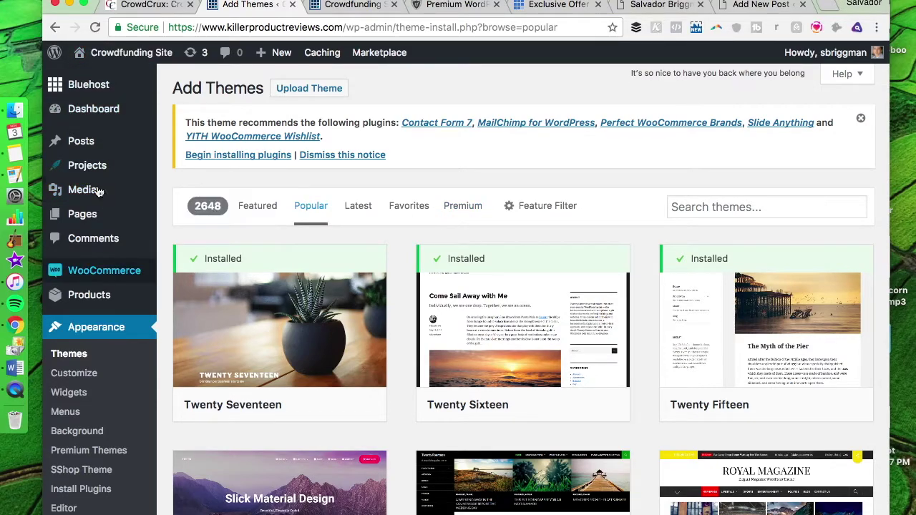
{"action": "mouse_move", "coordinate": [113, 150]}
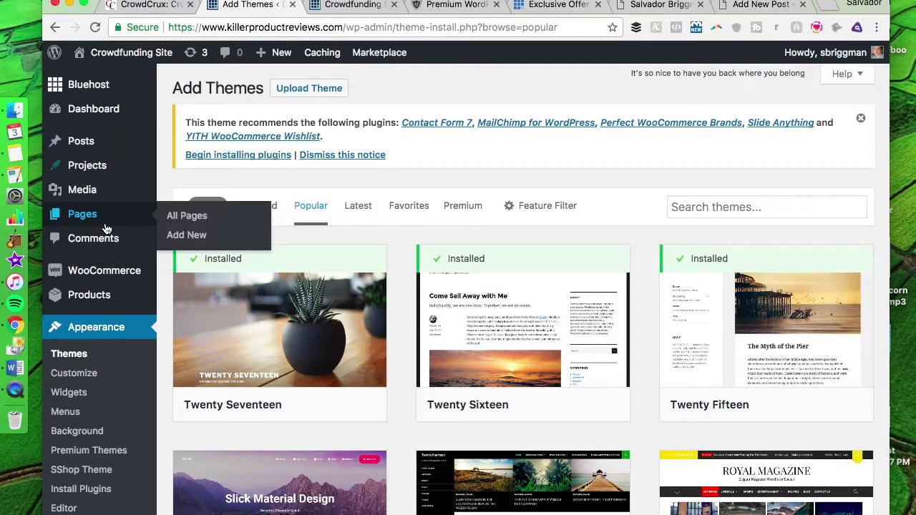
{"action": "mouse_move", "coordinate": [106, 188]}
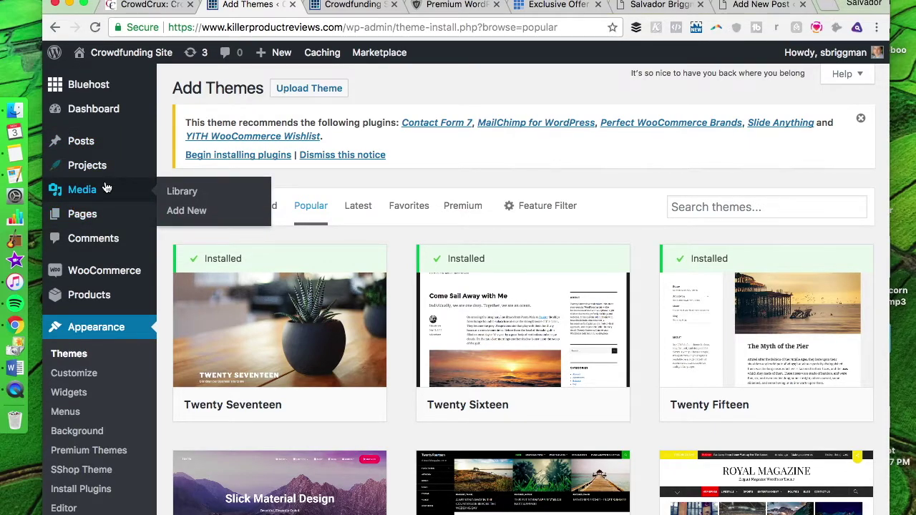
{"action": "mouse_move", "coordinate": [101, 212]}
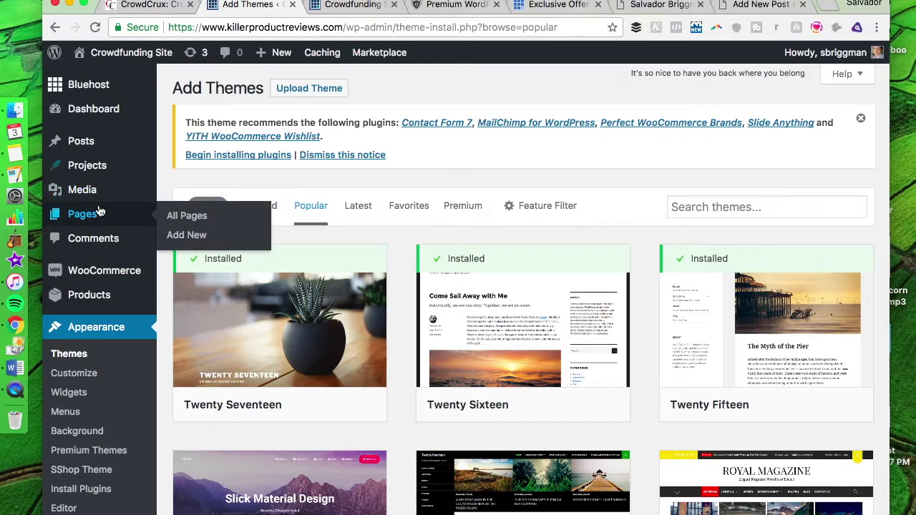
{"action": "mouse_move", "coordinate": [117, 143]}
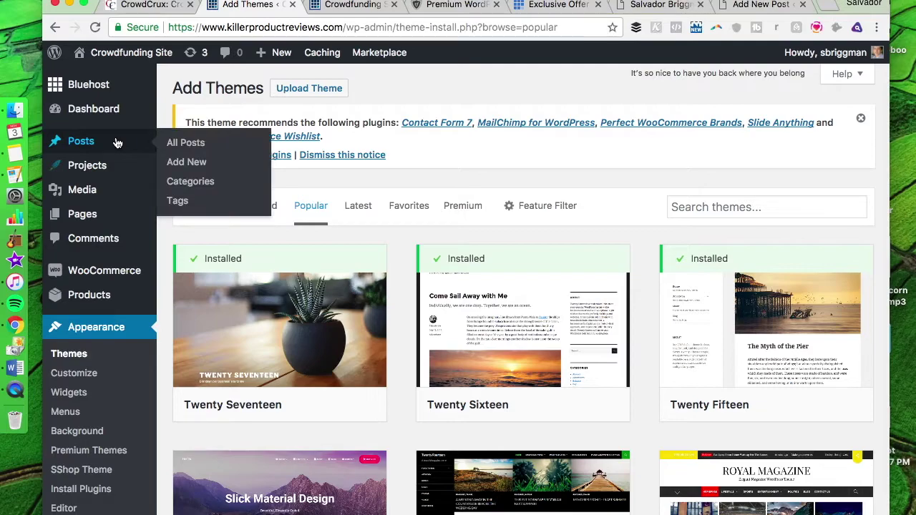
{"action": "mouse_move", "coordinate": [114, 113]}
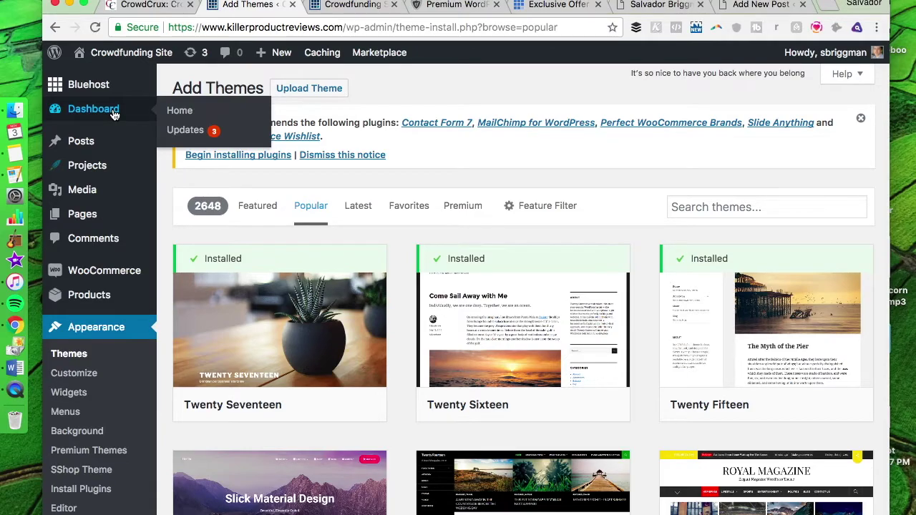
Open the list of installed plugins and review it from Akismet Anti-Spam through the IgnitionDeck plugins to WooCommerce
{"action": "scroll", "coordinate": [103, 244], "scroll_direction": "down", "scroll_amount": 2}
{"action": "scroll", "coordinate": [102, 245], "scroll_direction": "down", "scroll_amount": 8}
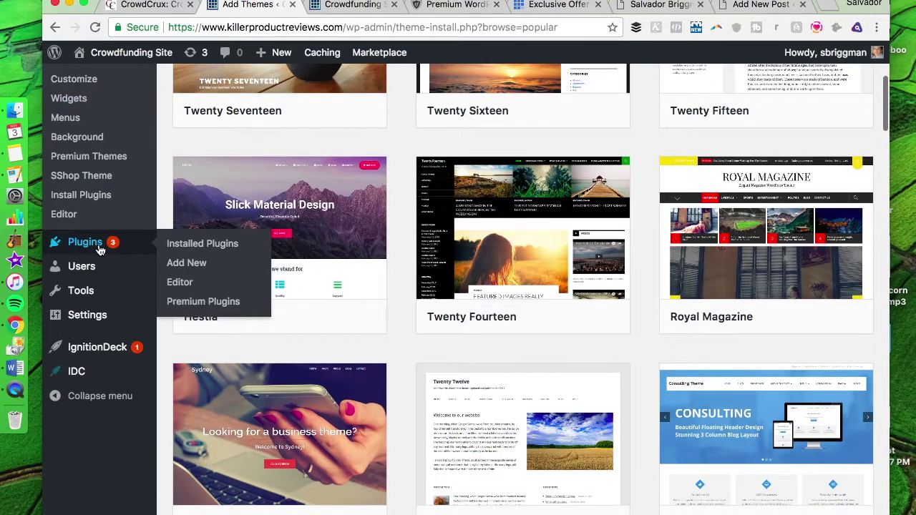
{"action": "left_click", "coordinate": [101, 249]}
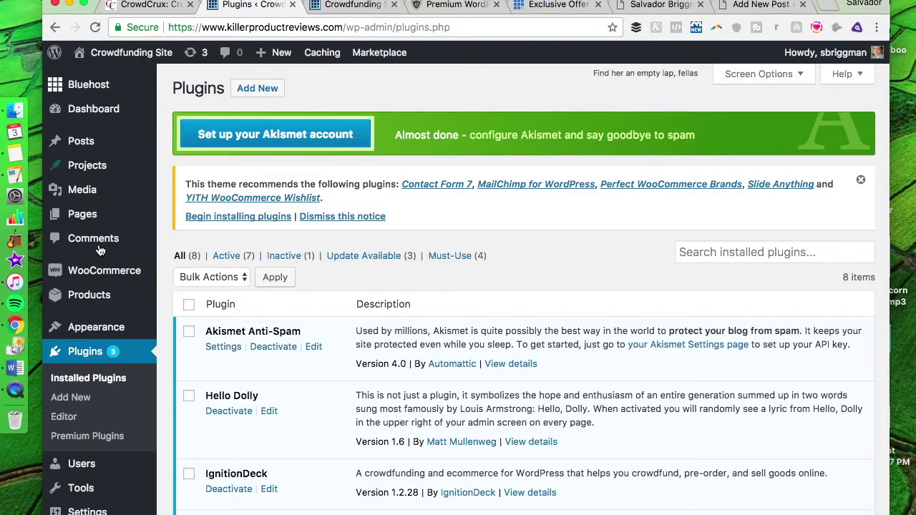
{"action": "scroll", "coordinate": [176, 215], "scroll_direction": "down", "scroll_amount": 3}
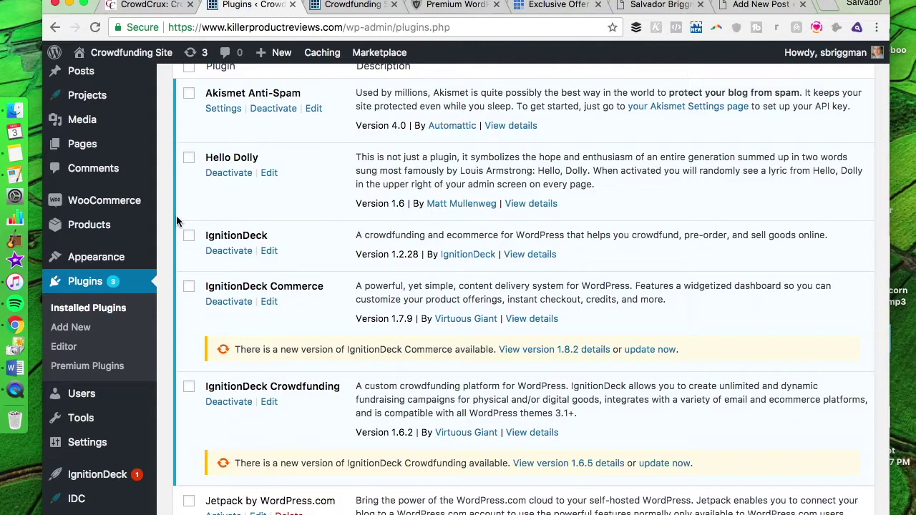
{"action": "scroll", "coordinate": [176, 215], "scroll_direction": "down", "scroll_amount": 1}
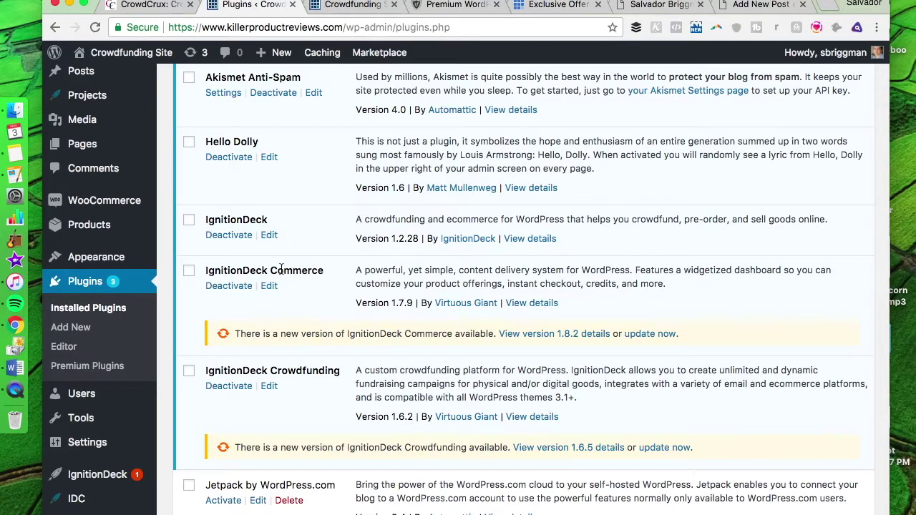
{"action": "scroll", "coordinate": [281, 269], "scroll_direction": "down", "scroll_amount": 3}
{"action": "scroll", "coordinate": [282, 272], "scroll_direction": "down", "scroll_amount": 5}
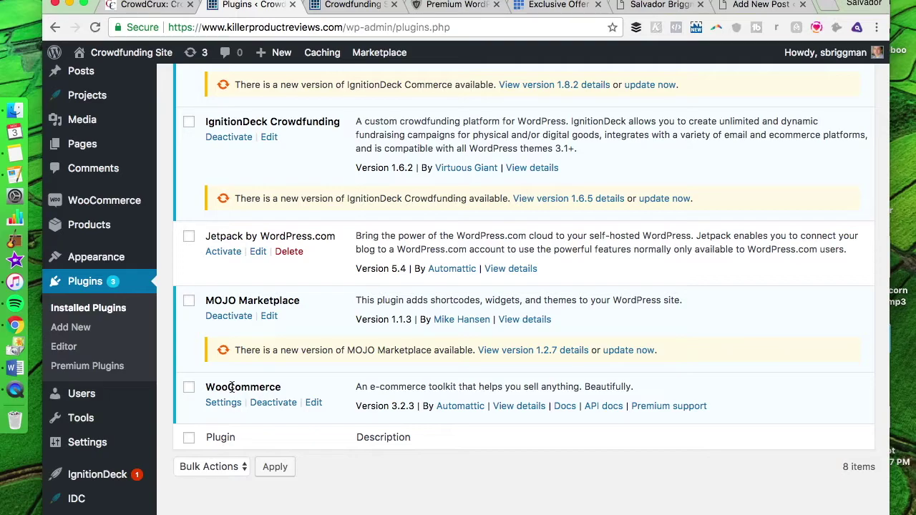
{"action": "scroll", "coordinate": [232, 387], "scroll_direction": "up", "scroll_amount": 10}
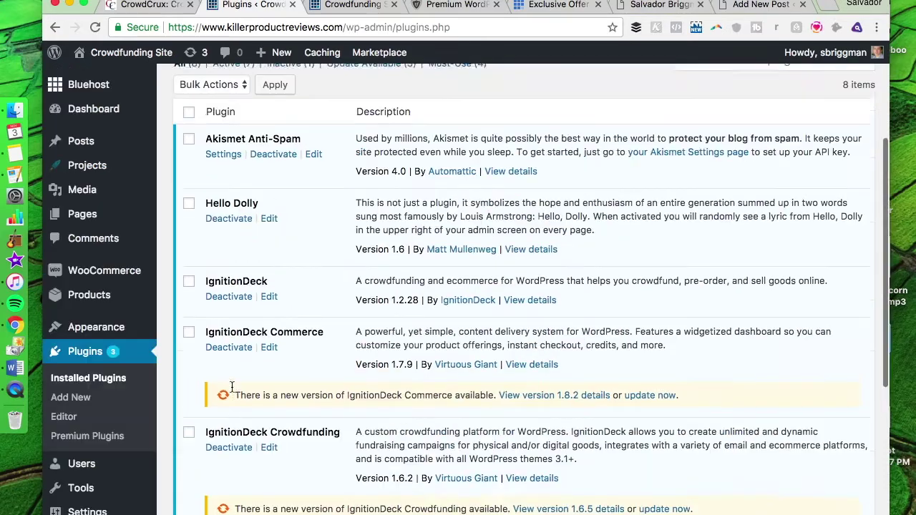
View the WooCommerce orders page and open a blank form for adding a new product
{"action": "left_click", "coordinate": [120, 279]}
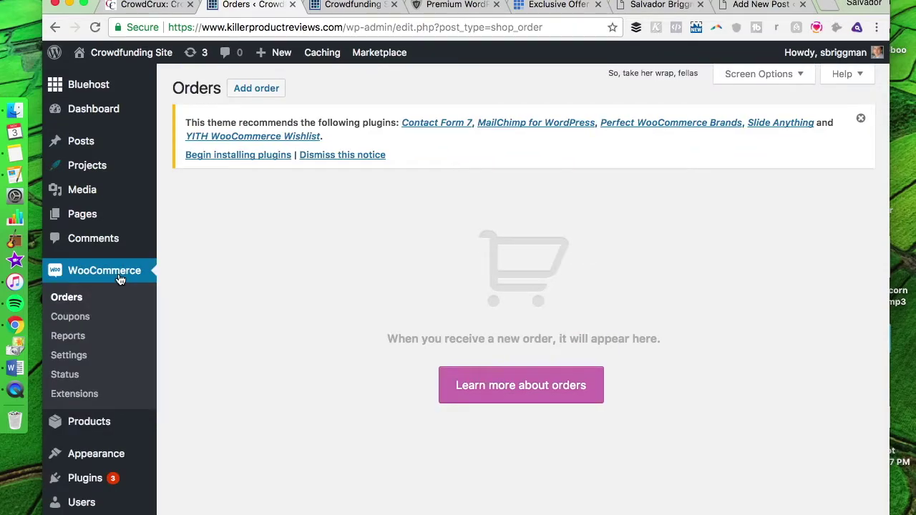
{"action": "scroll", "coordinate": [118, 280], "scroll_direction": "down", "scroll_amount": 2}
{"action": "mouse_move", "coordinate": [95, 358]}
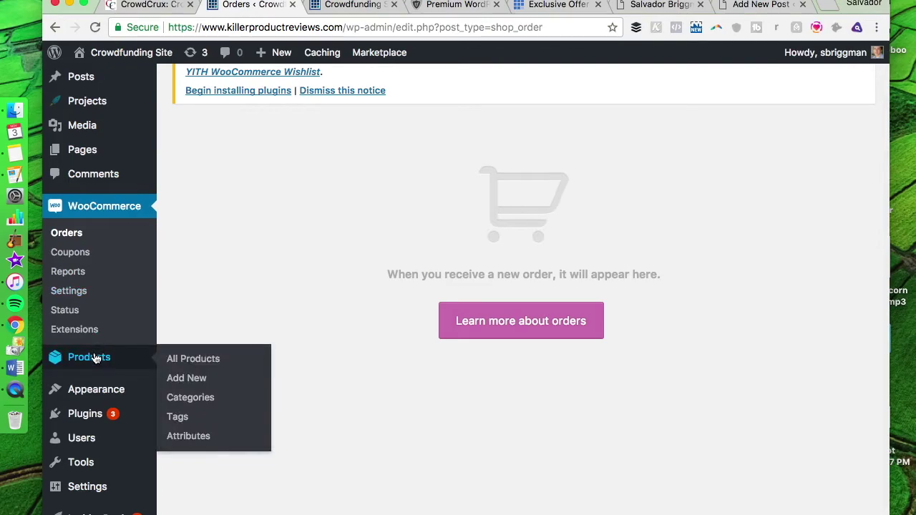
{"action": "left_click", "coordinate": [177, 379]}
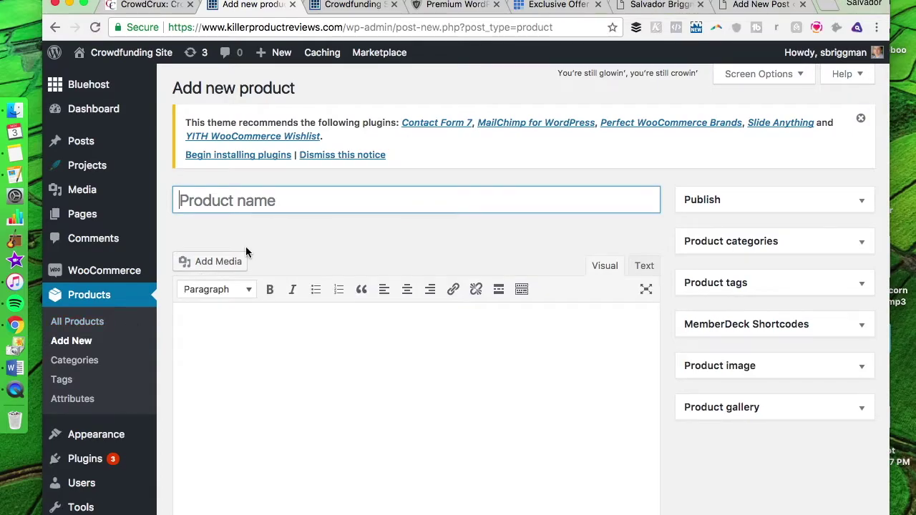
Examine the new product's data settings, covering general pricing, inventory, shipping, attributes and advanced options
{"action": "scroll", "coordinate": [458, 362], "scroll_direction": "down", "scroll_amount": 2}
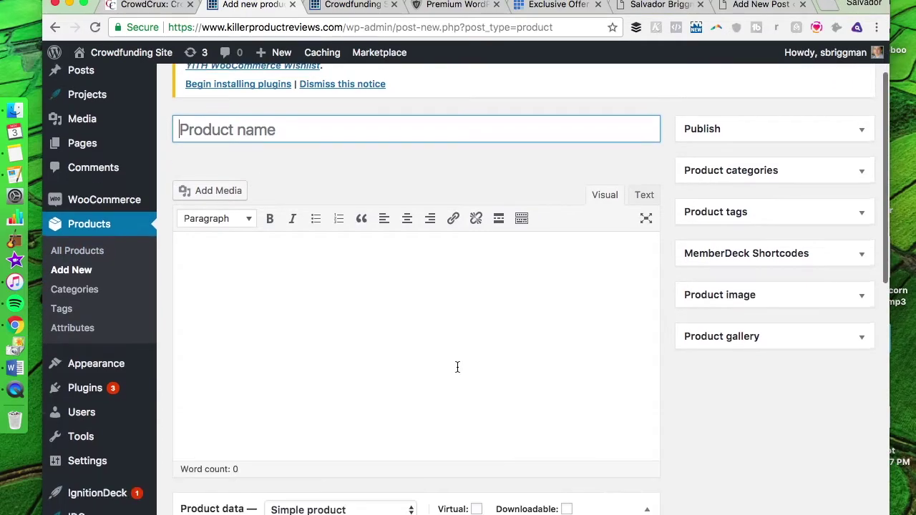
{"action": "scroll", "coordinate": [741, 318], "scroll_direction": "down", "scroll_amount": 5}
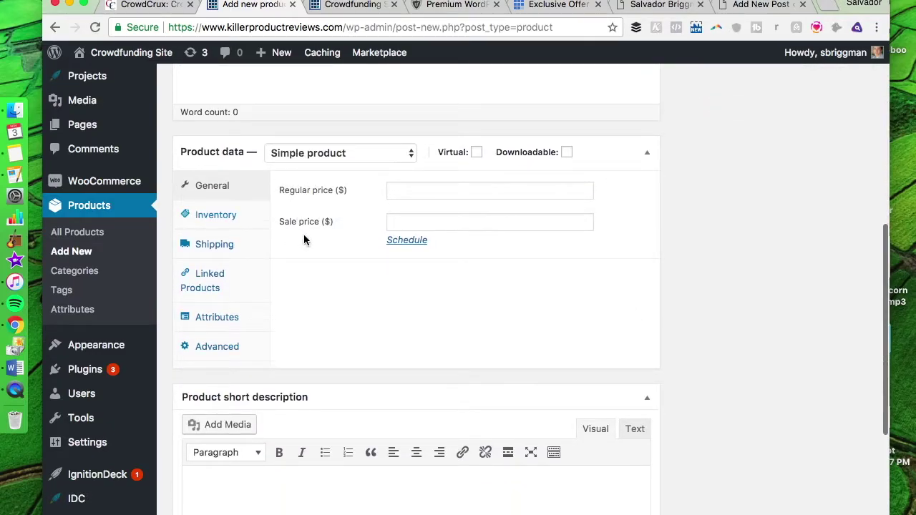
{"action": "left_click", "coordinate": [239, 219]}
{"action": "left_click", "coordinate": [235, 242]}
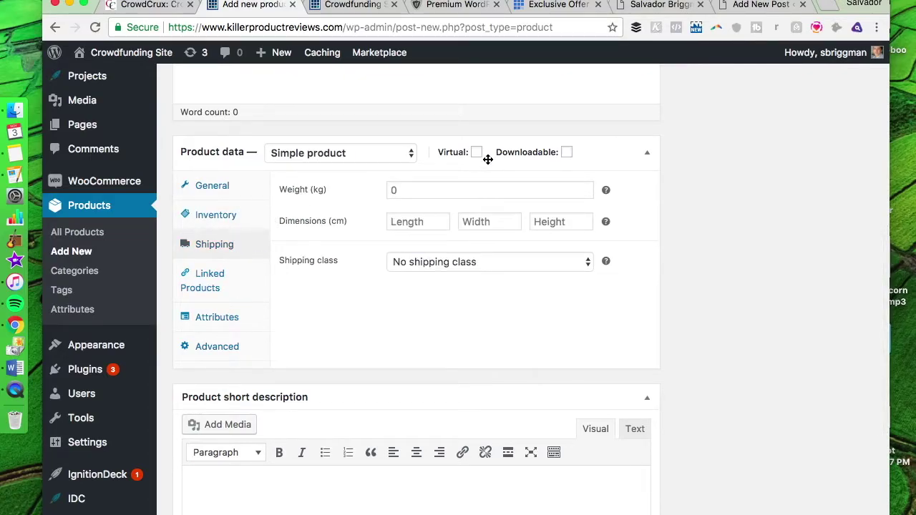
{"action": "left_click", "coordinate": [225, 317]}
{"action": "left_click", "coordinate": [228, 347]}
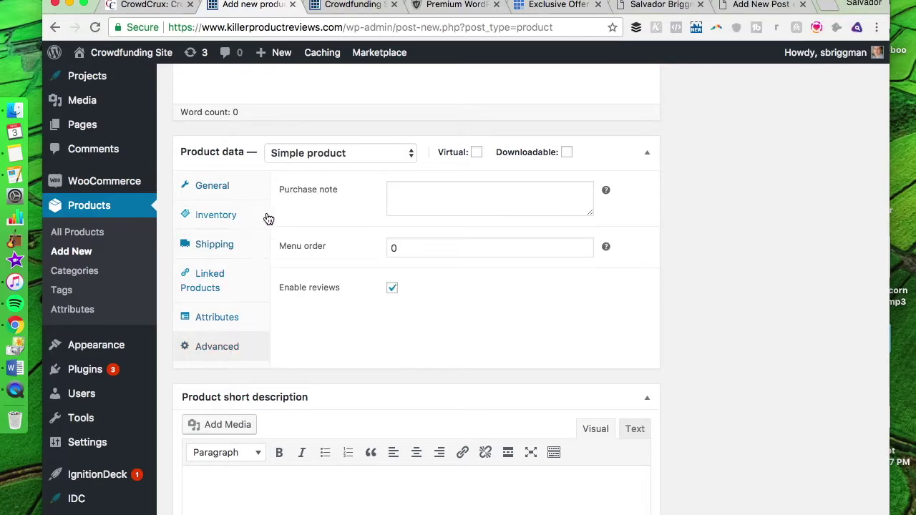
Leave the product form, return to the installed plugins and open the page for adding new plugins
{"action": "scroll", "coordinate": [269, 218], "scroll_direction": "up", "scroll_amount": 3}
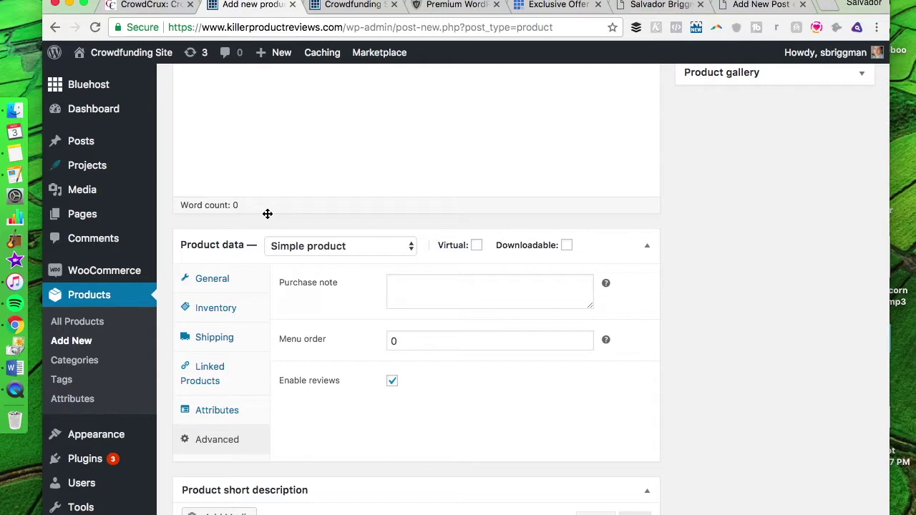
{"action": "left_click", "coordinate": [115, 457]}
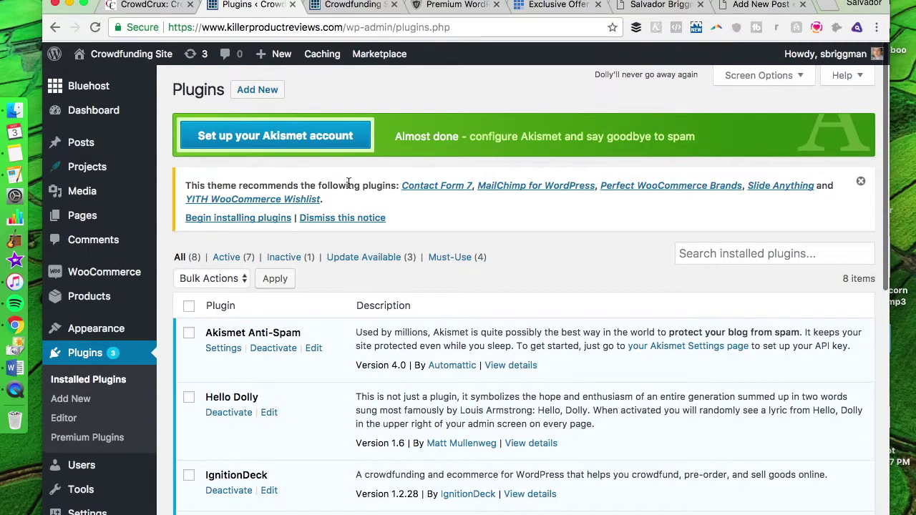
{"action": "left_click", "coordinate": [257, 88]}
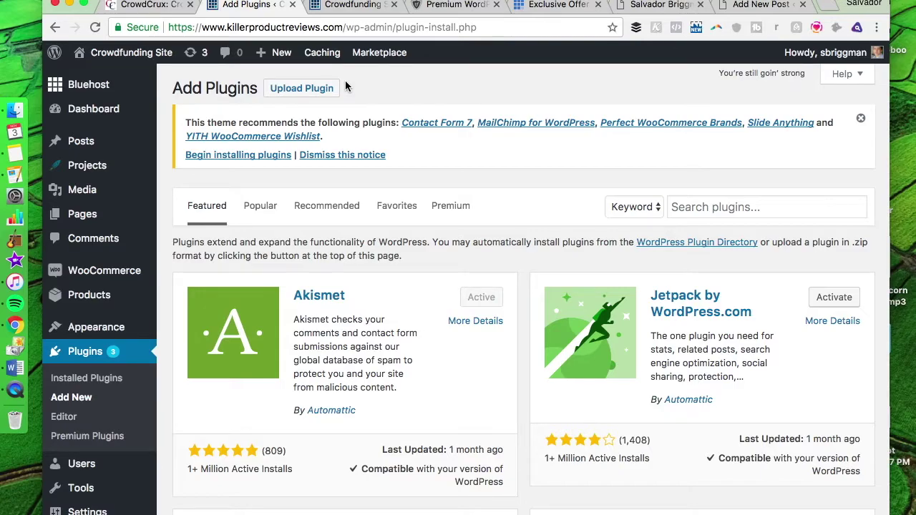
Review the featured plugins, from Akismet and Jetpack down to BuddyPress, Theme Check and the popular tags
{"action": "scroll", "coordinate": [345, 86], "scroll_direction": "down", "scroll_amount": 5}
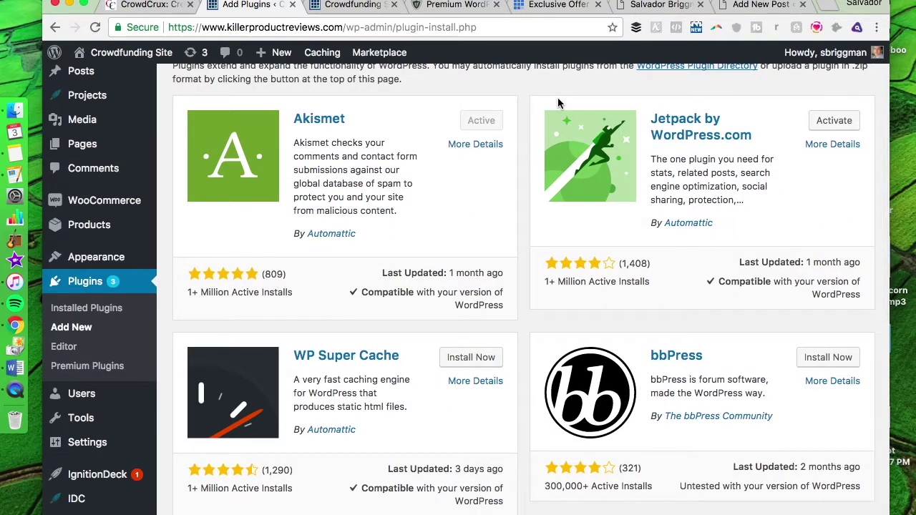
{"action": "scroll", "coordinate": [559, 99], "scroll_direction": "down", "scroll_amount": 4}
{"action": "scroll", "coordinate": [487, 264], "scroll_direction": "down", "scroll_amount": 1}
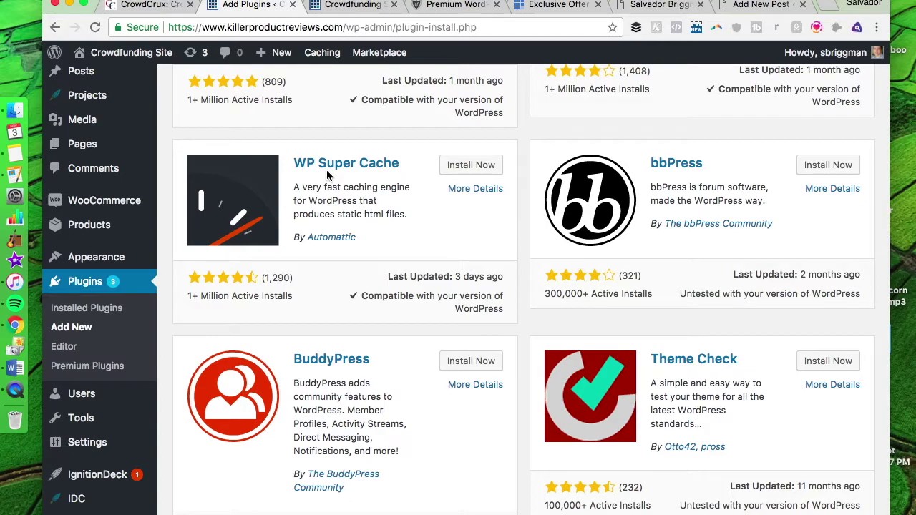
{"action": "scroll", "coordinate": [442, 256], "scroll_direction": "down", "scroll_amount": 1}
{"action": "scroll", "coordinate": [441, 256], "scroll_direction": "down", "scroll_amount": 5}
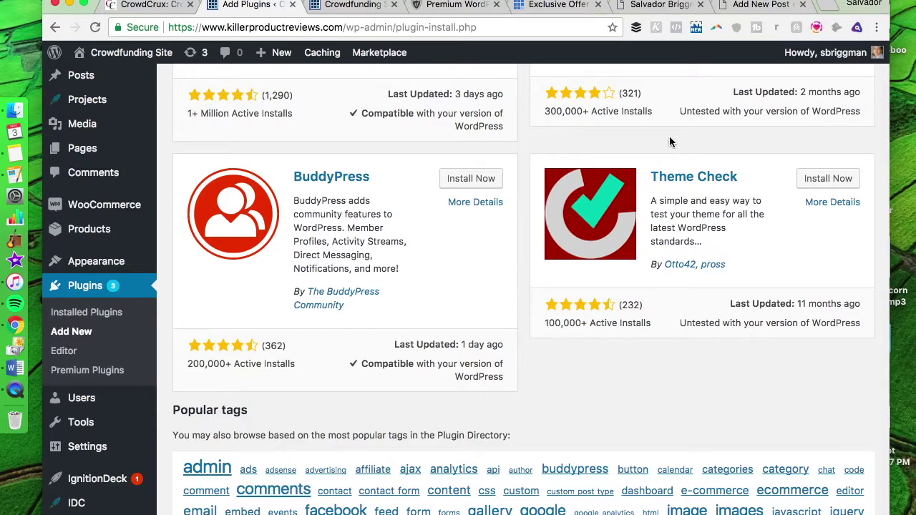
Show the popular plugins instead of the featured ones and view the first entries, including Contact Form 7 and Yoast SEO
{"action": "scroll", "coordinate": [541, 135], "scroll_direction": "up", "scroll_amount": 10}
{"action": "left_click", "coordinate": [260, 209]}
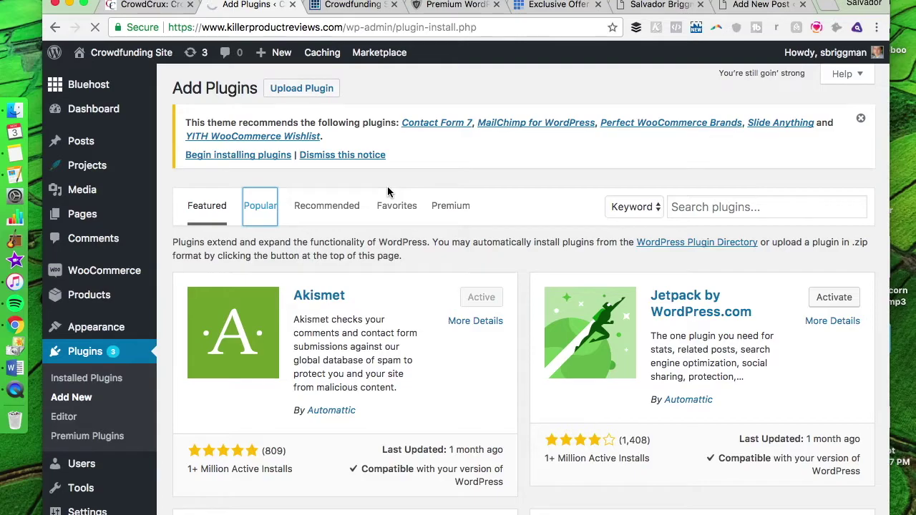
{"action": "scroll", "coordinate": [387, 186], "scroll_direction": "down", "scroll_amount": 3}
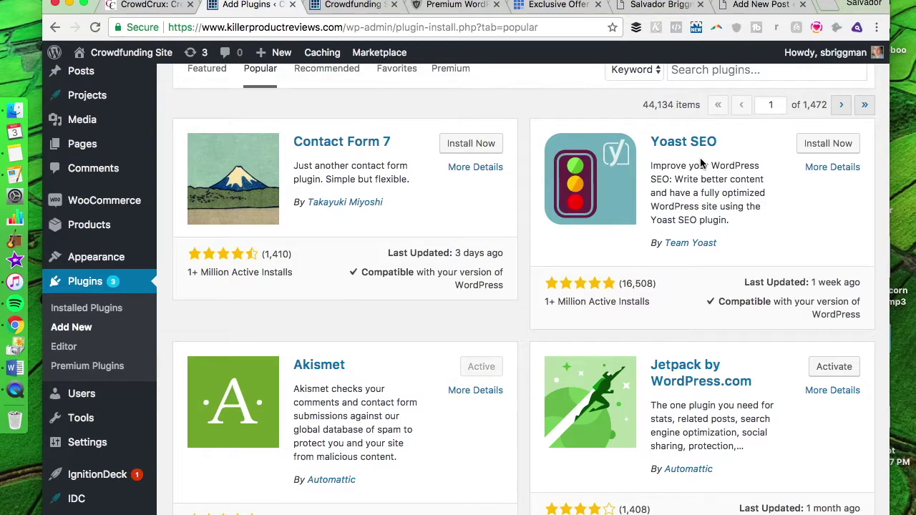
Switch to the CrowdCrux website and look through its homepage layout and articles, ending back at the header
{"action": "left_click", "coordinate": [150, 5]}
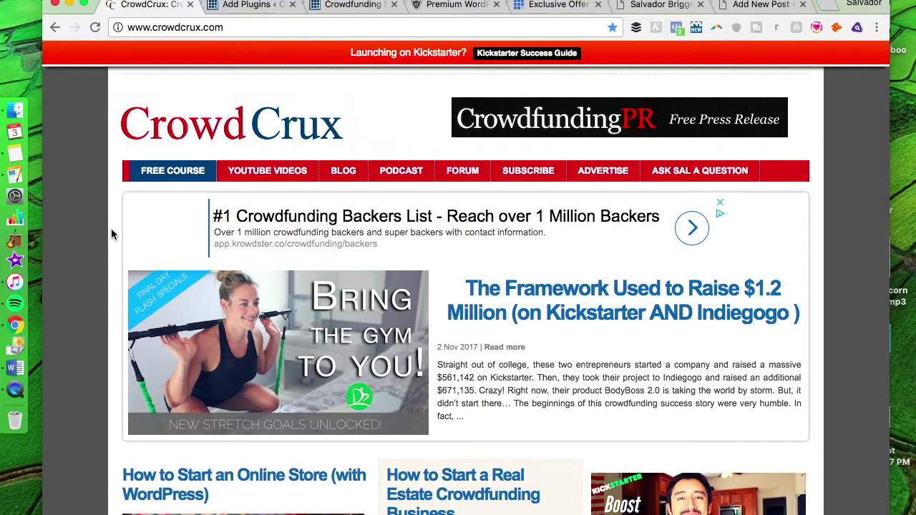
{"action": "scroll", "coordinate": [111, 228], "scroll_direction": "down", "scroll_amount": 2}
{"action": "scroll", "coordinate": [111, 227], "scroll_direction": "down", "scroll_amount": 2}
{"action": "scroll", "coordinate": [110, 229], "scroll_direction": "down", "scroll_amount": 1}
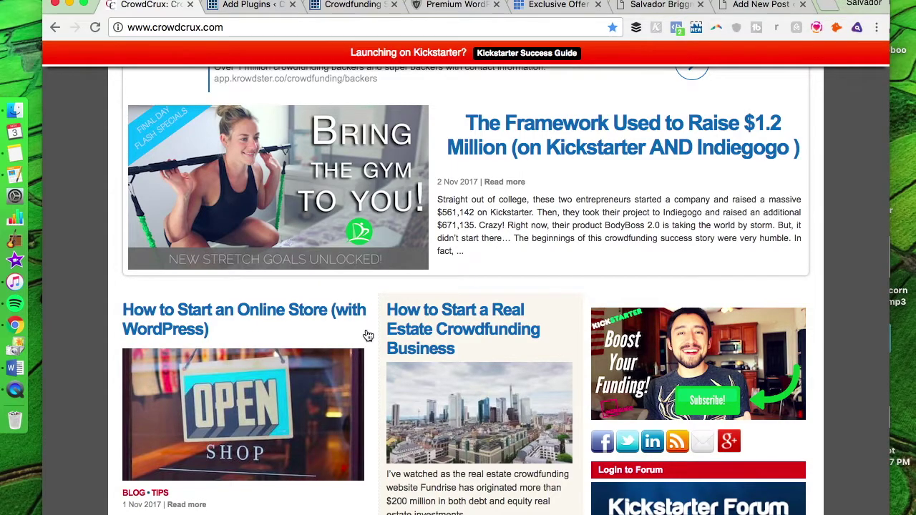
{"action": "scroll", "coordinate": [80, 349], "scroll_direction": "down", "scroll_amount": 3}
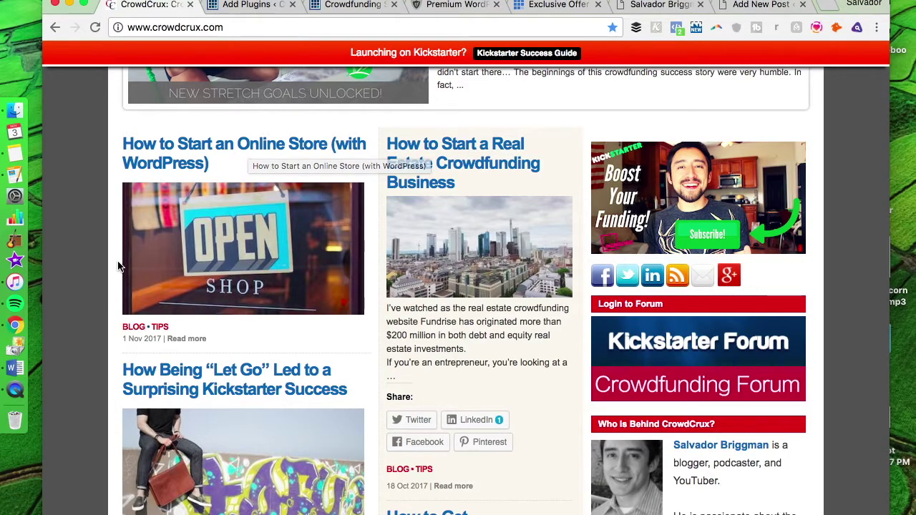
{"action": "scroll", "coordinate": [120, 266], "scroll_direction": "down", "scroll_amount": 5}
{"action": "scroll", "coordinate": [119, 266], "scroll_direction": "down", "scroll_amount": 8}
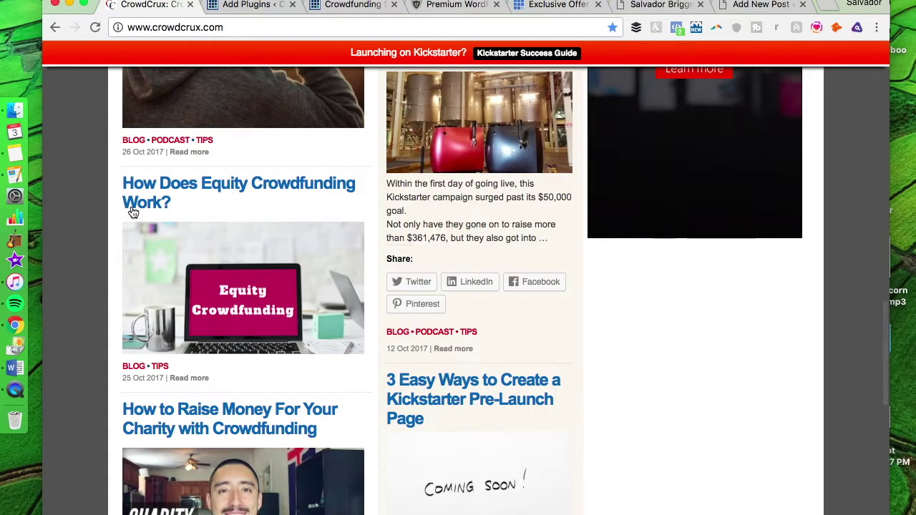
{"action": "scroll", "coordinate": [134, 213], "scroll_direction": "down", "scroll_amount": 2}
{"action": "scroll", "coordinate": [505, 287], "scroll_direction": "down", "scroll_amount": 3}
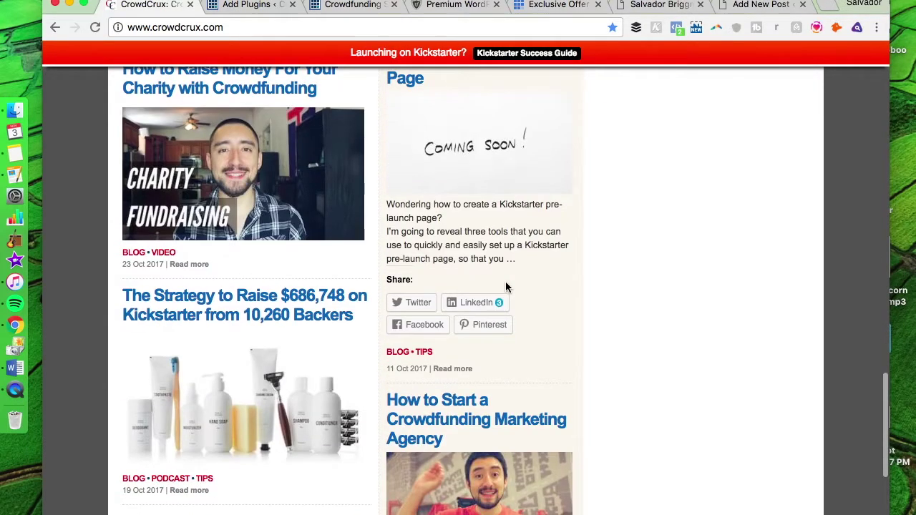
{"action": "scroll", "coordinate": [505, 287], "scroll_direction": "down", "scroll_amount": 2}
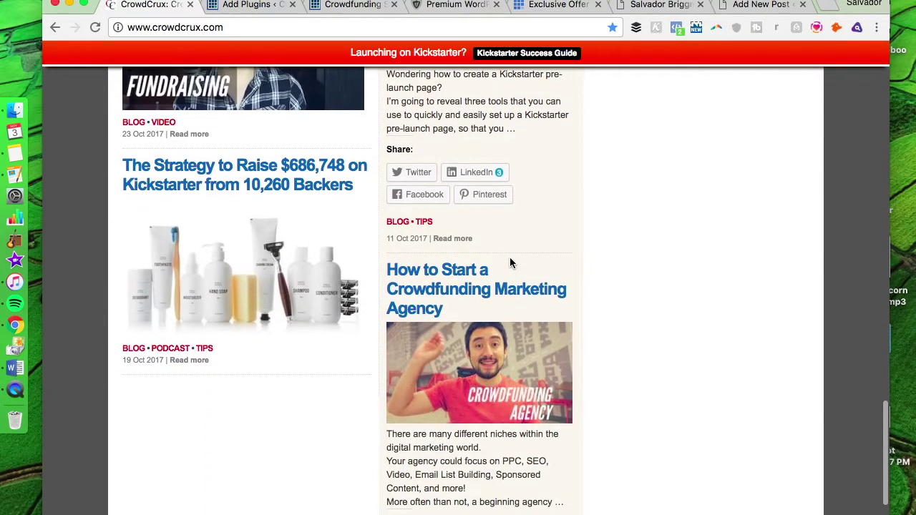
{"action": "scroll", "coordinate": [511, 264], "scroll_direction": "up", "scroll_amount": 10}
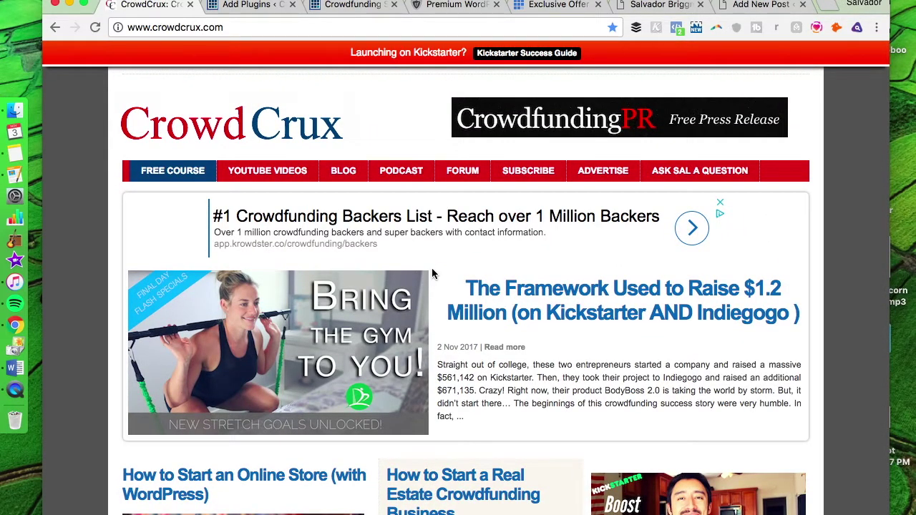
{"action": "scroll", "coordinate": [445, 339], "scroll_direction": "down", "scroll_amount": 2}
{"action": "scroll", "coordinate": [447, 342], "scroll_direction": "up", "scroll_amount": 2}
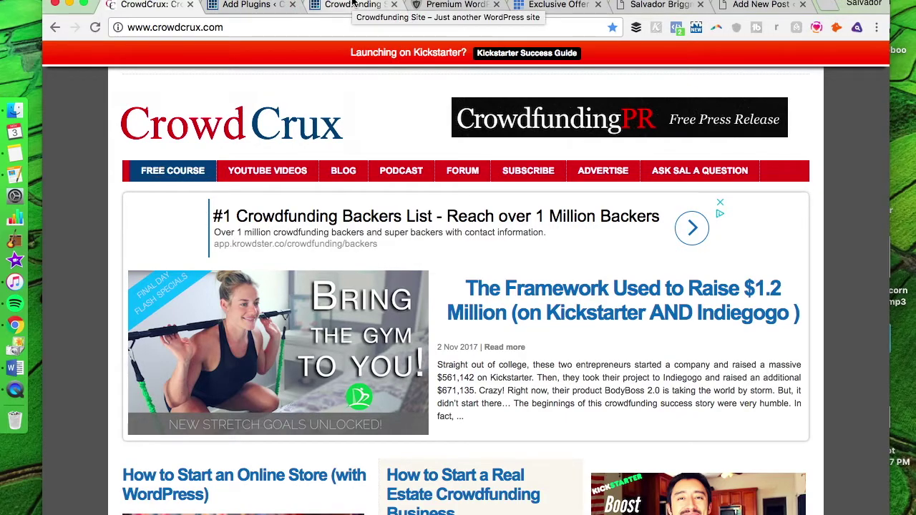
Return to the popular plugins and review them from Contact Form 7 through the SEO, security and analytics plugins to Advanced Custom Fields
{"action": "left_click", "coordinate": [252, 4]}
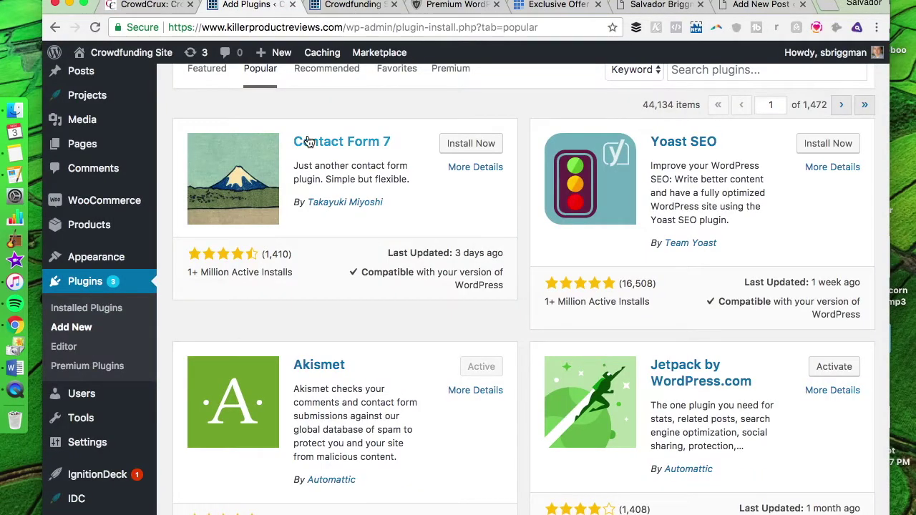
{"action": "scroll", "coordinate": [308, 136], "scroll_direction": "down", "scroll_amount": 4}
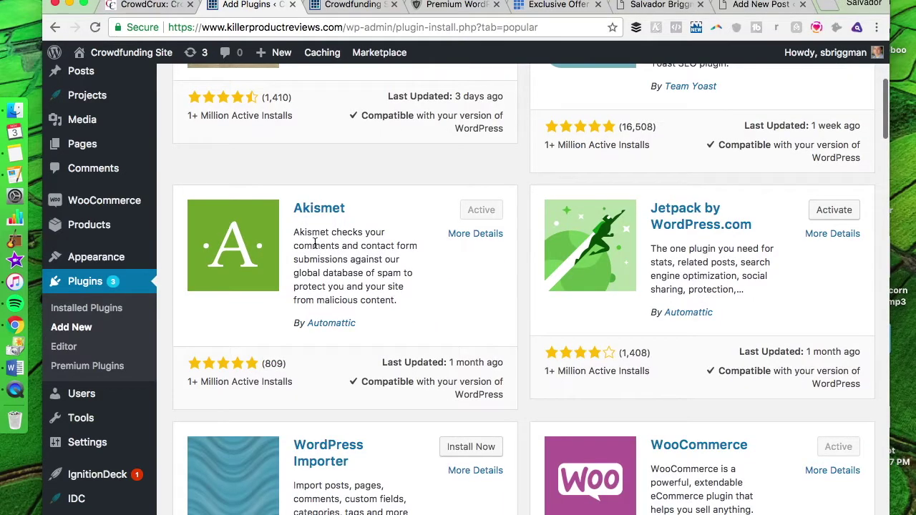
{"action": "scroll", "coordinate": [314, 247], "scroll_direction": "down", "scroll_amount": 4}
{"action": "scroll", "coordinate": [314, 247], "scroll_direction": "down", "scroll_amount": 4}
{"action": "scroll", "coordinate": [314, 248], "scroll_direction": "down", "scroll_amount": 3}
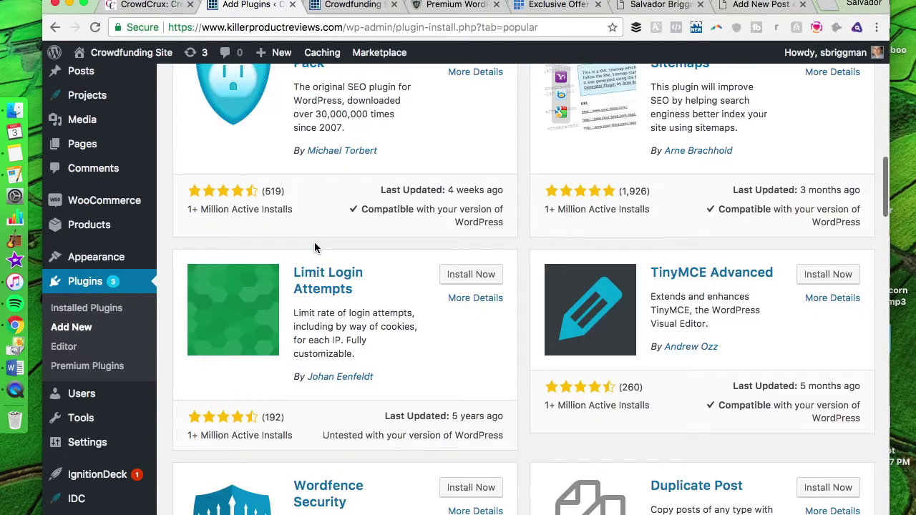
{"action": "scroll", "coordinate": [485, 151], "scroll_direction": "up", "scroll_amount": 1}
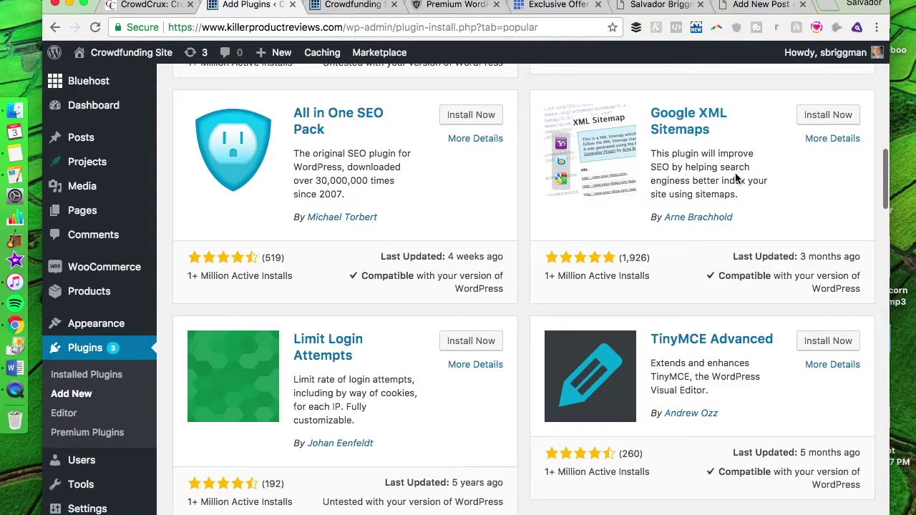
{"action": "scroll", "coordinate": [735, 172], "scroll_direction": "down", "scroll_amount": 3}
{"action": "scroll", "coordinate": [734, 173], "scroll_direction": "down", "scroll_amount": 3}
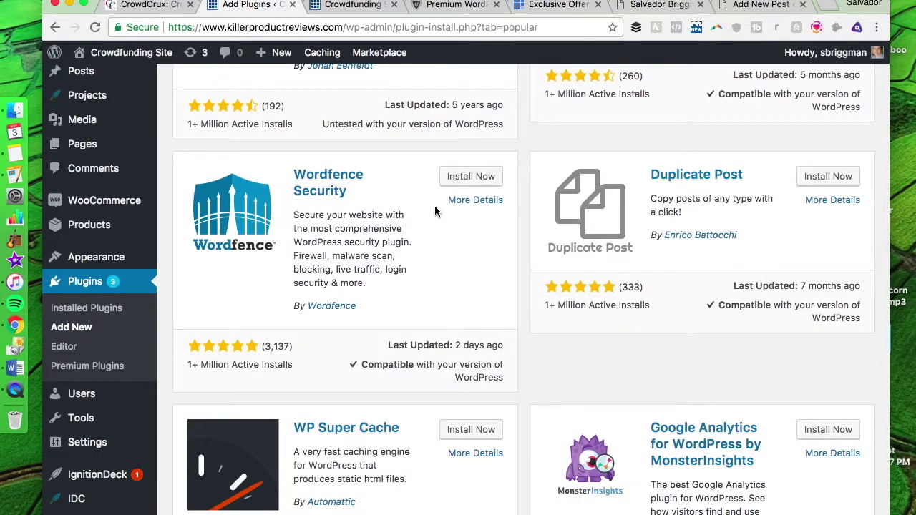
{"action": "scroll", "coordinate": [434, 206], "scroll_direction": "down", "scroll_amount": 5}
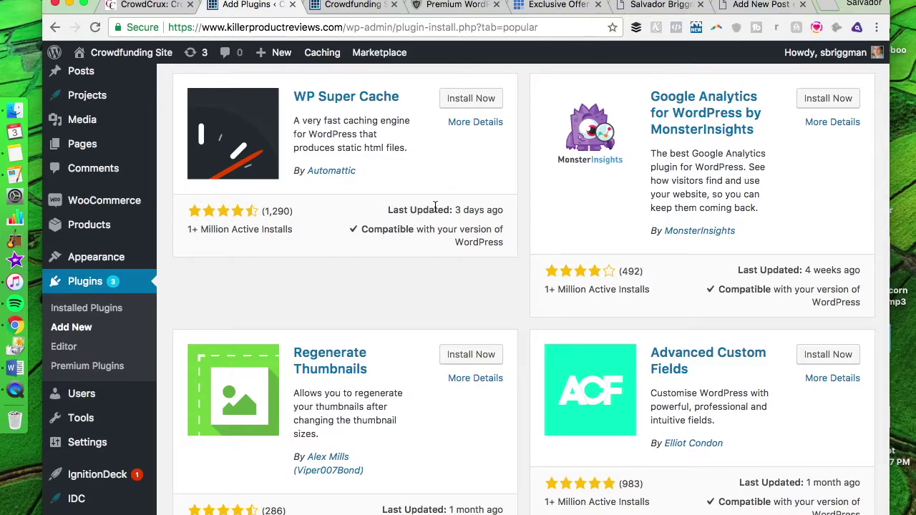
{"action": "scroll", "coordinate": [435, 207], "scroll_direction": "up", "scroll_amount": 20}
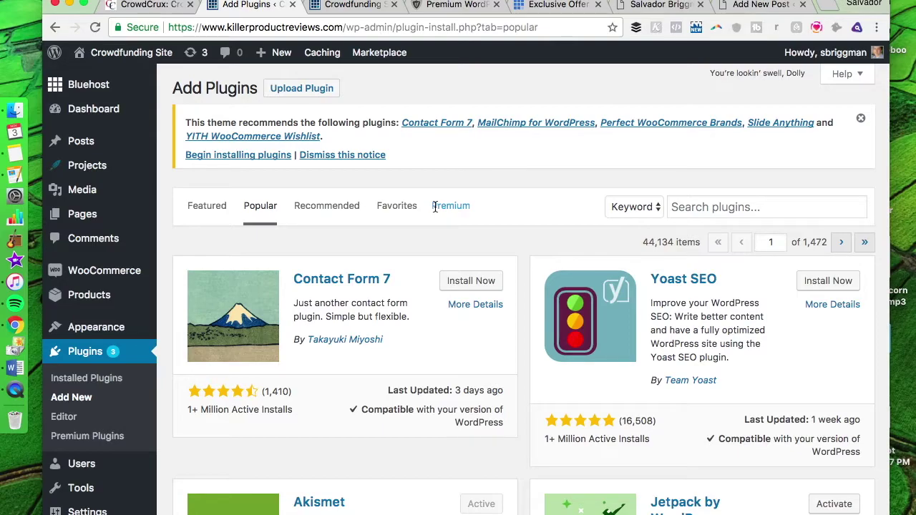
Switch to the Bluehost page with the exclusive hosting offer for CrowdCrux fans
{"action": "left_click", "coordinate": [537, 4]}
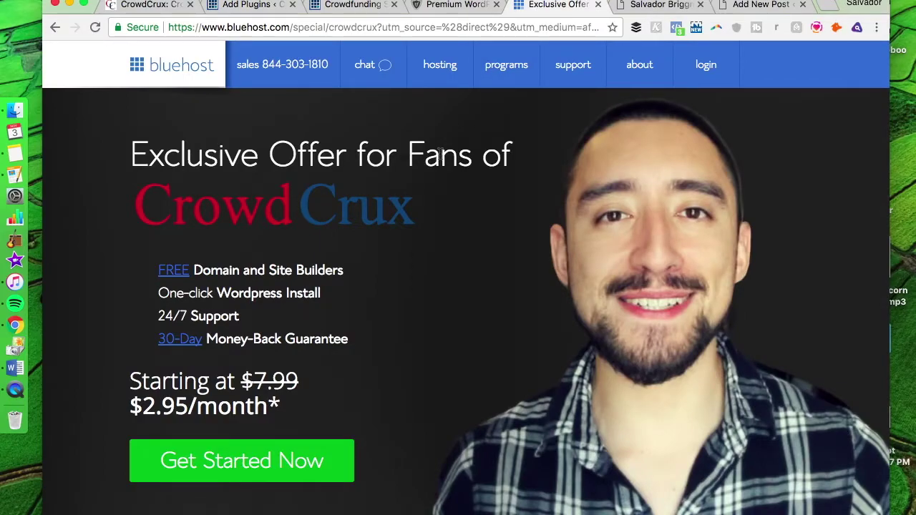